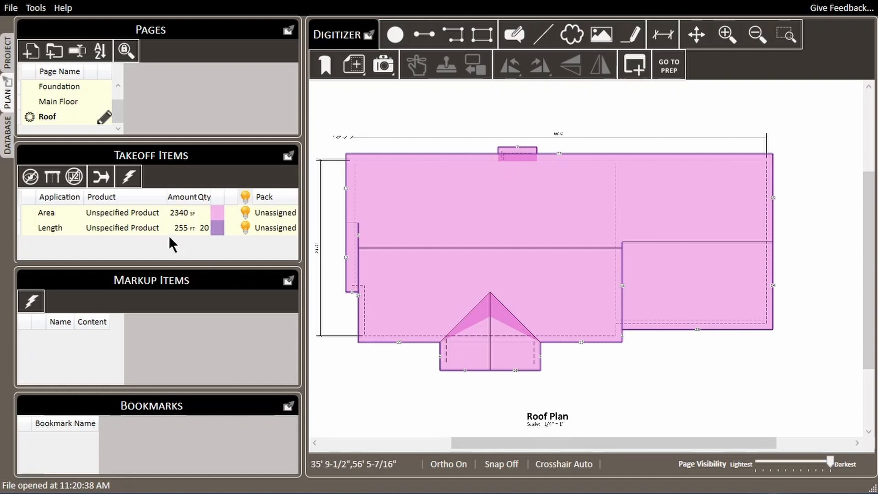
- Assign the product name Roof Shingles to the Area takeoff item on the Roof page
right_click(132, 214)
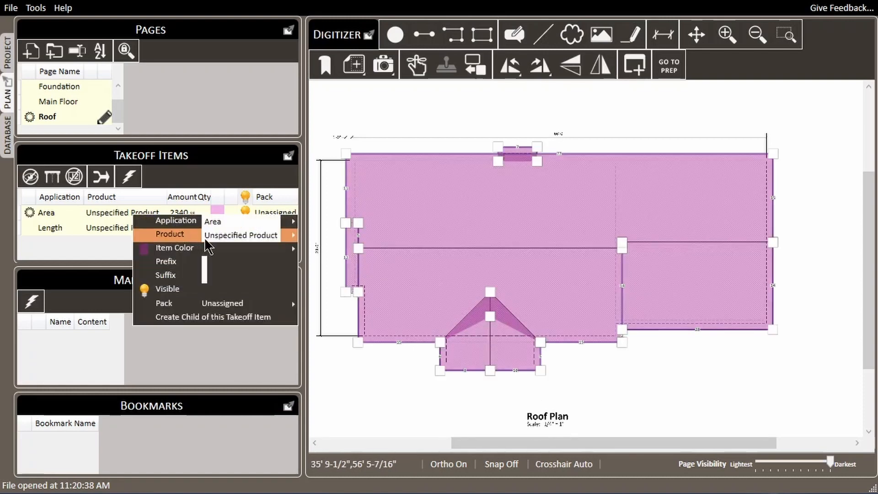
mouse_move(174, 234)
text(Roof Shingle)
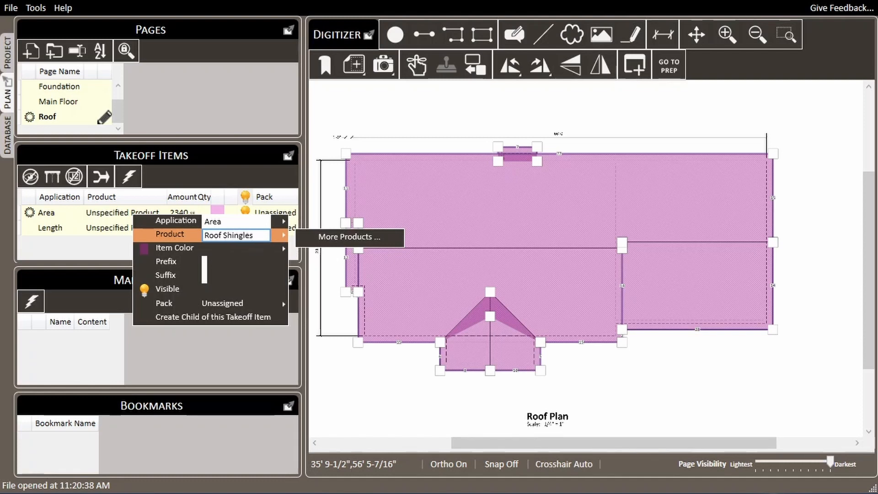
text(s)
- Assign the product name Drip Edge Flashing to the Length takeoff item on the Roof page
click(106, 231)
right_click(106, 234)
mouse_move(138, 248)
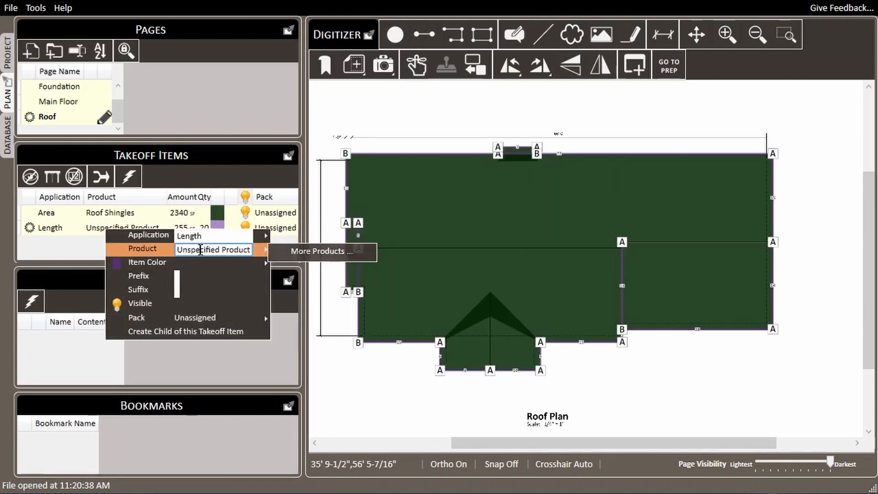
text(Drip Edge Flashing)
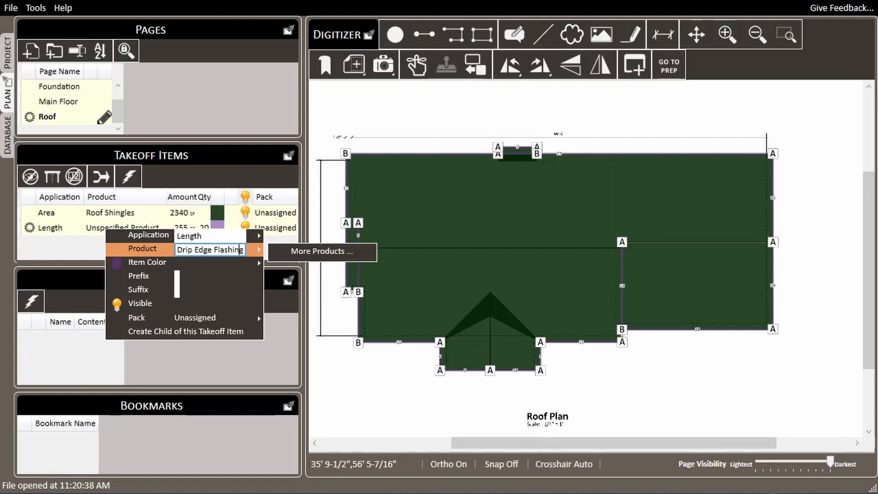
click(335, 360)
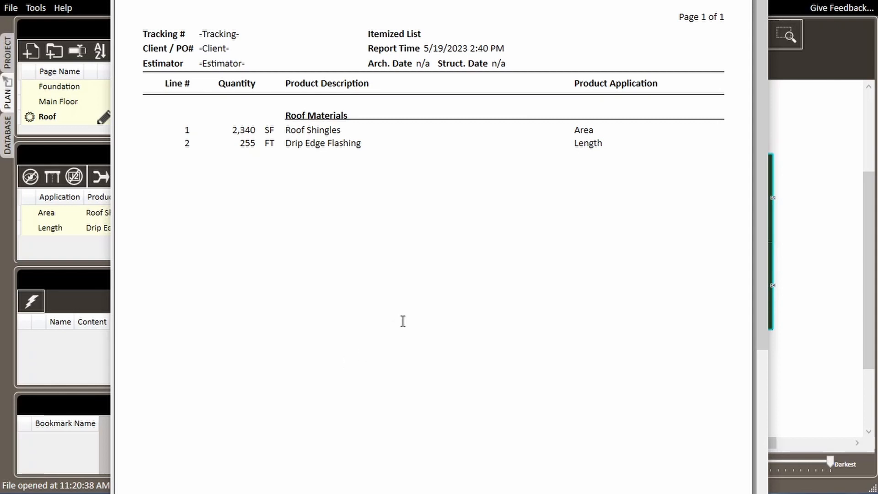
- Close the itemized report and delete the Drip Edge Flashing and Roof Shingles products from the database
key(alt+F4)
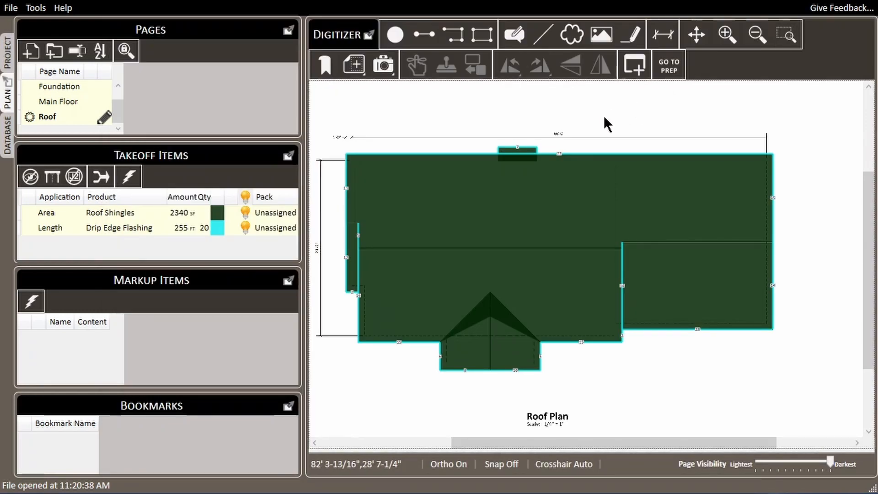
click(11, 148)
click(105, 23)
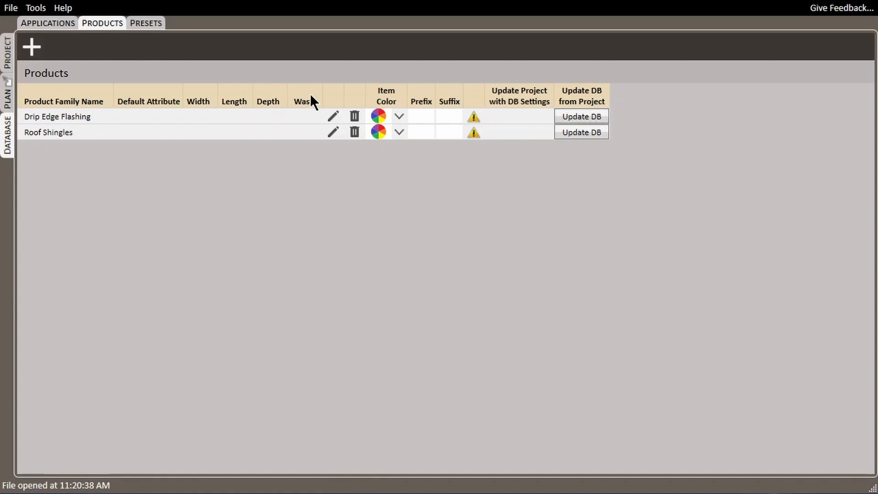
click(354, 116)
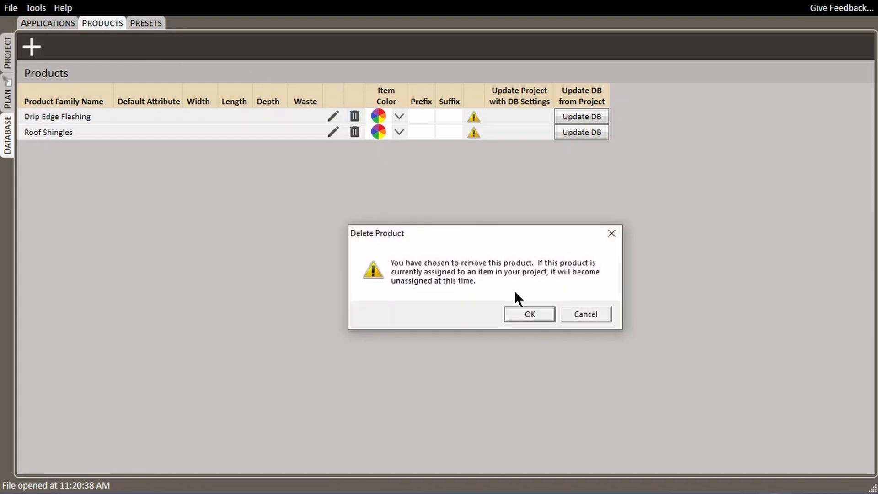
click(527, 314)
click(354, 116)
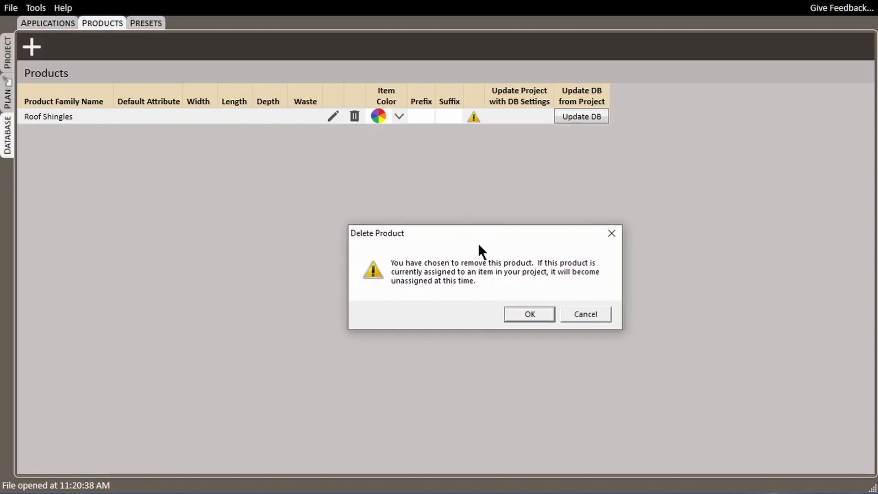
click(525, 314)
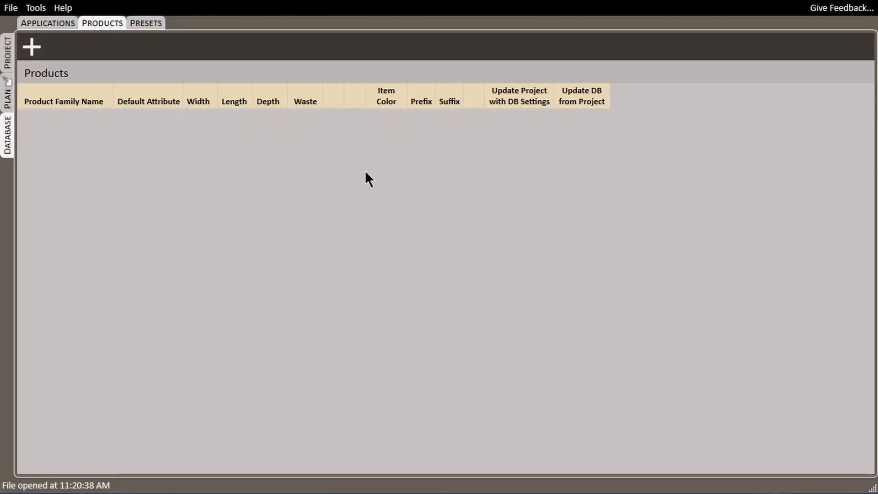
- Start a new database product named Roof Shingles and add the attribute values -25 Year, -30 Year and -40 Year
click(33, 49)
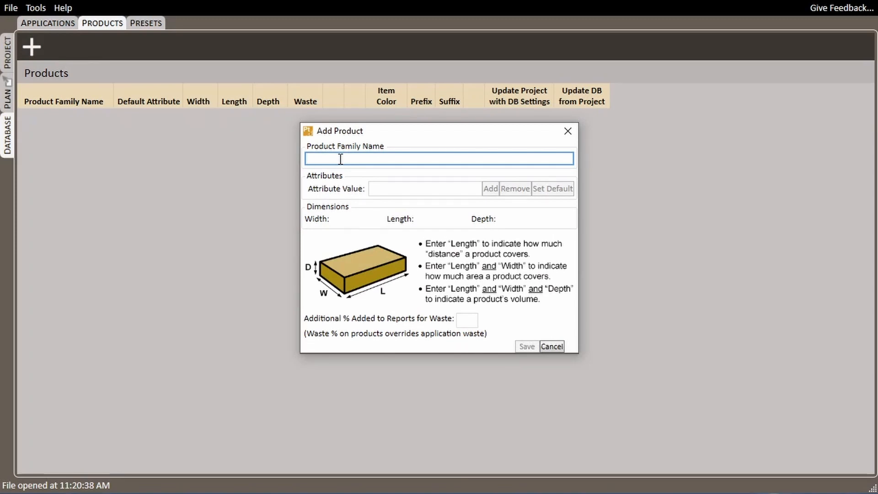
text(Roof Shingles)
key(Tab)
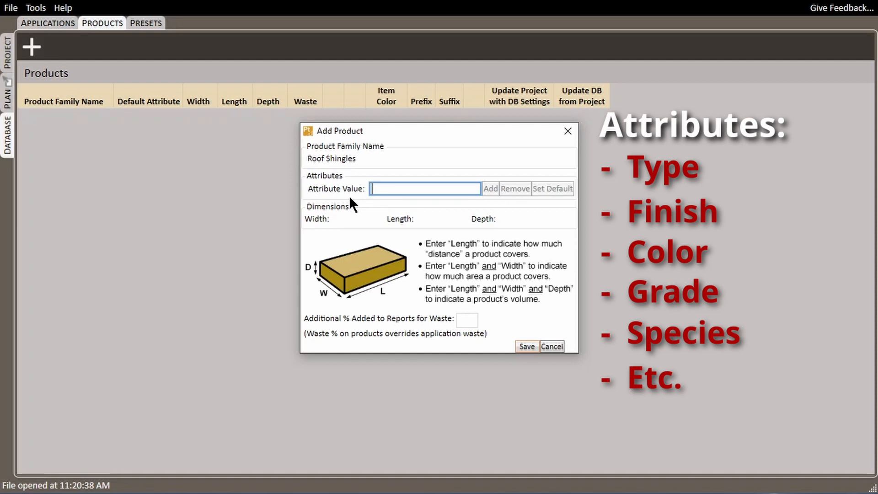
text(-25 Year)
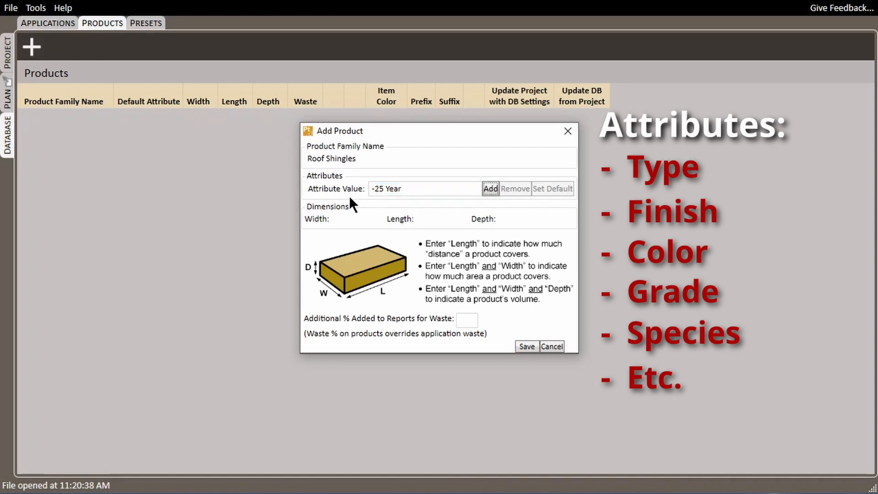
key(Return)
text(-30 Year)
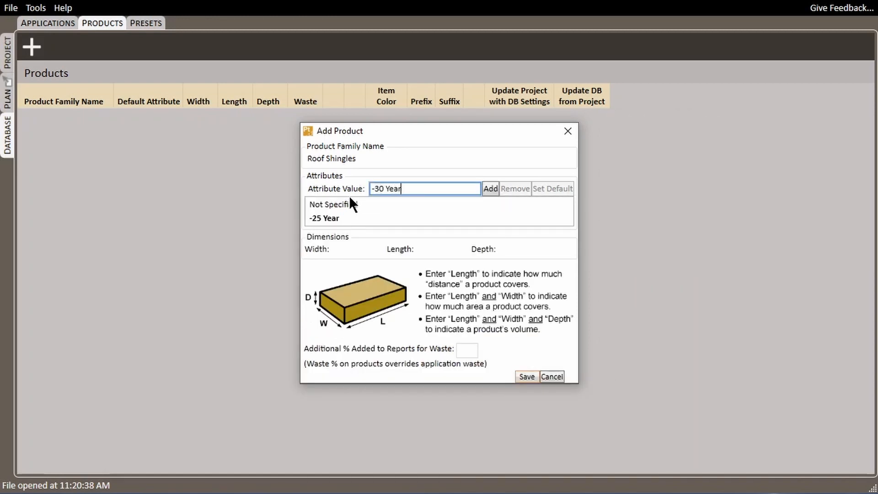
key(Return)
text(-40 Year)
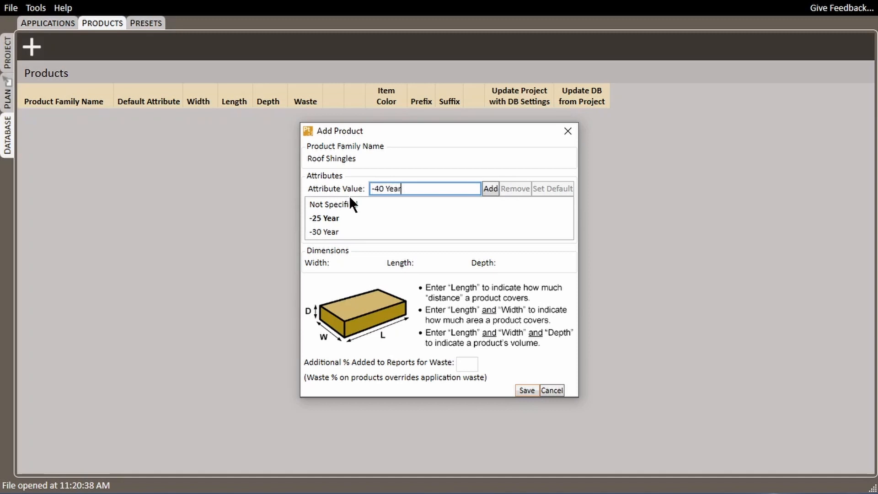
key(Return)
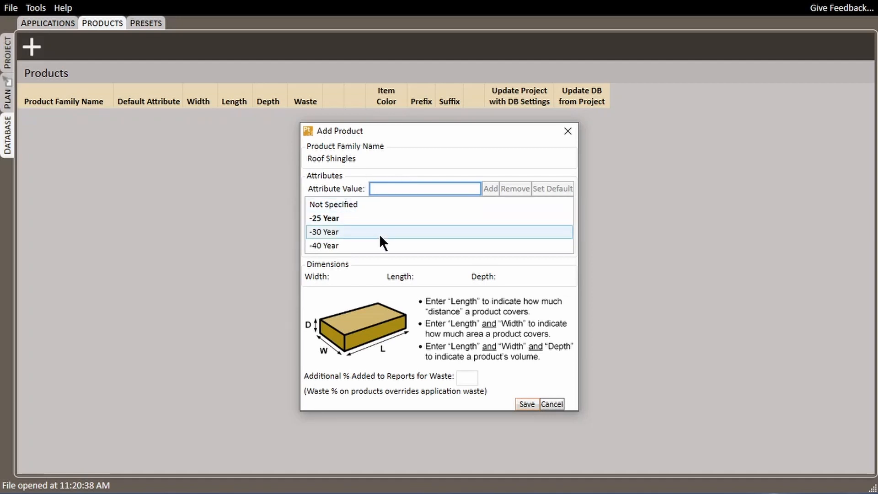
- Switch the default Roof Shingles attribute to -40 Year, to Not Specified, and back to -25 Year
click(338, 246)
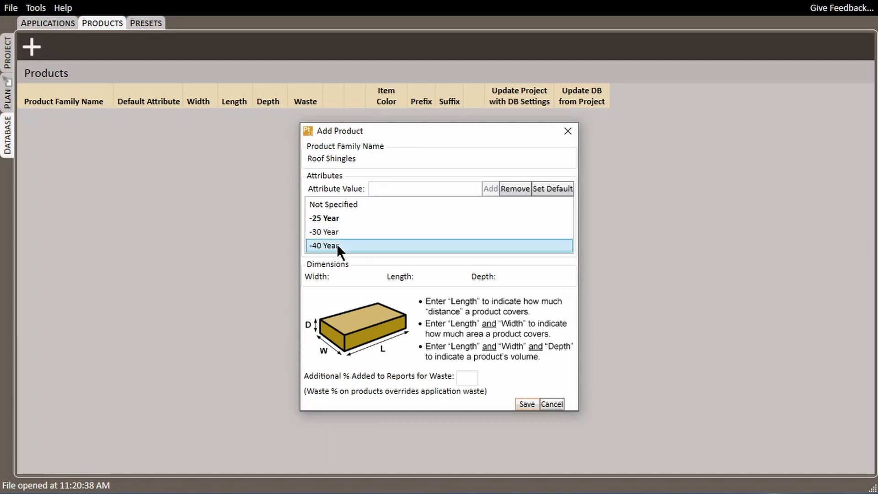
click(548, 189)
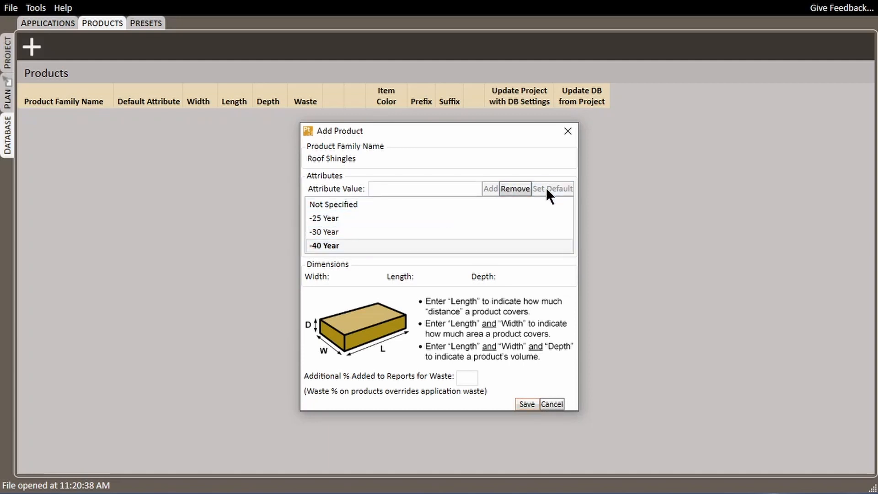
click(346, 203)
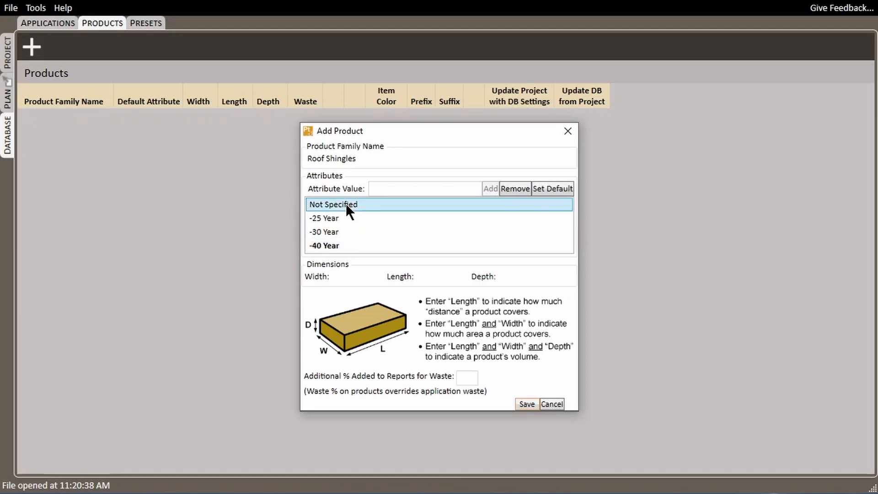
click(549, 187)
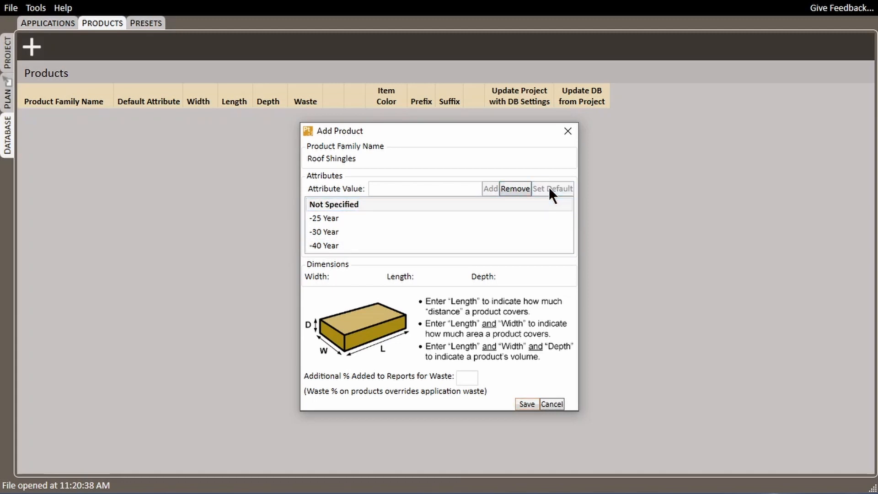
click(408, 221)
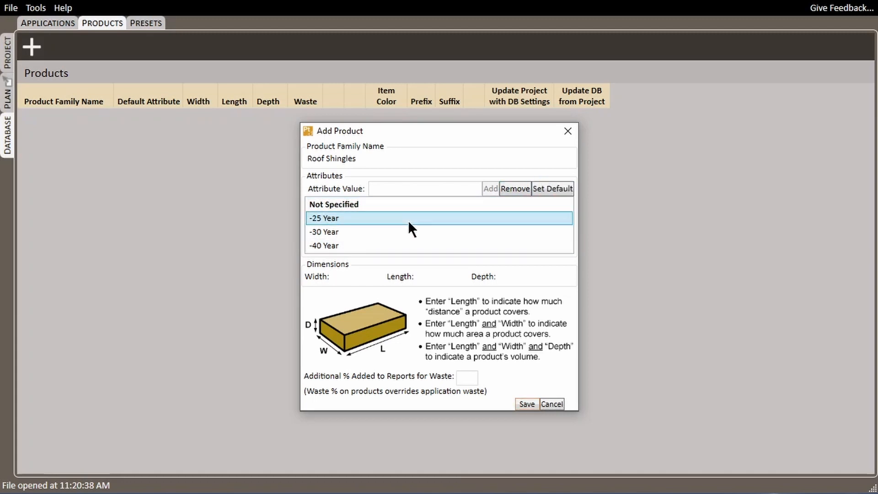
click(557, 187)
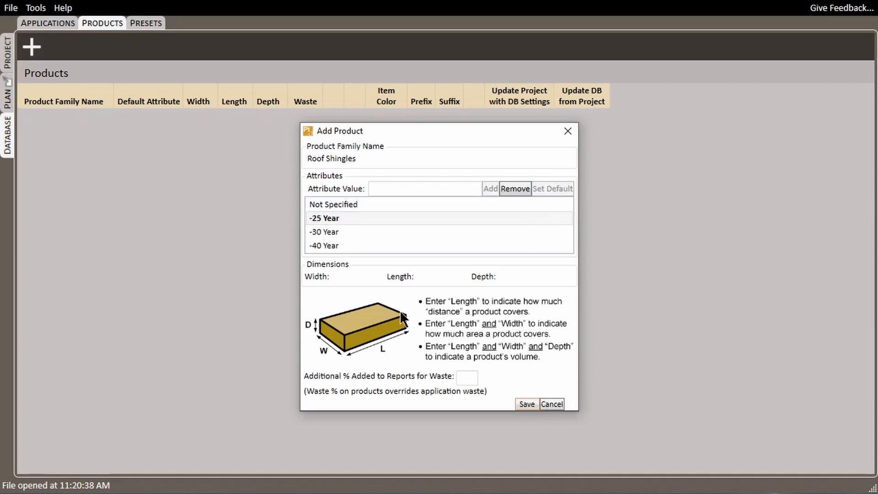
- Save the Roof Shingles product with 10% additional waste and assign it a purple item color
click(358, 276)
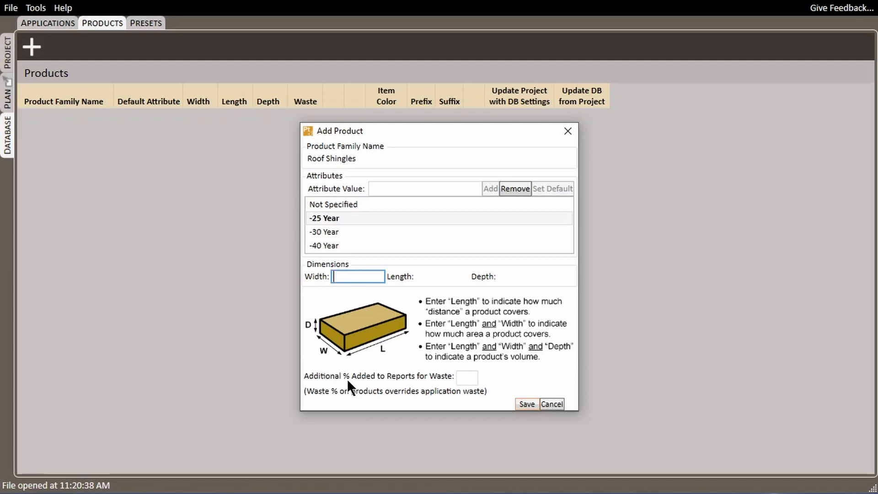
click(468, 379)
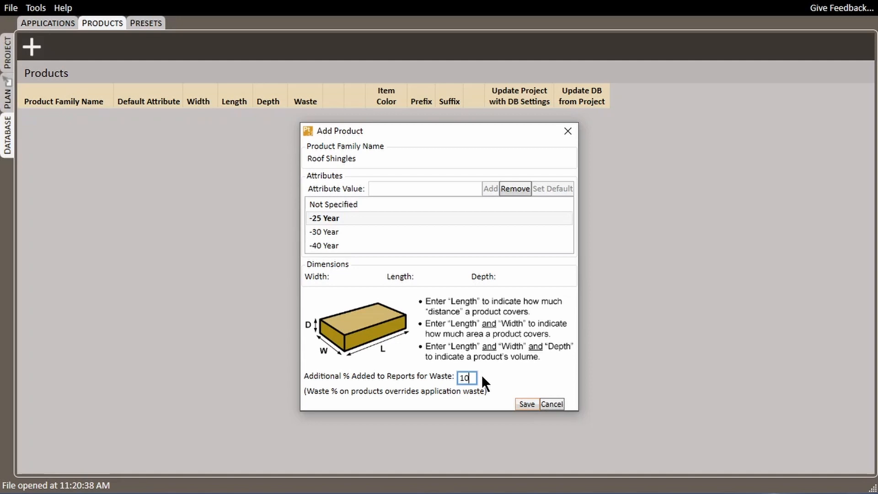
click(522, 402)
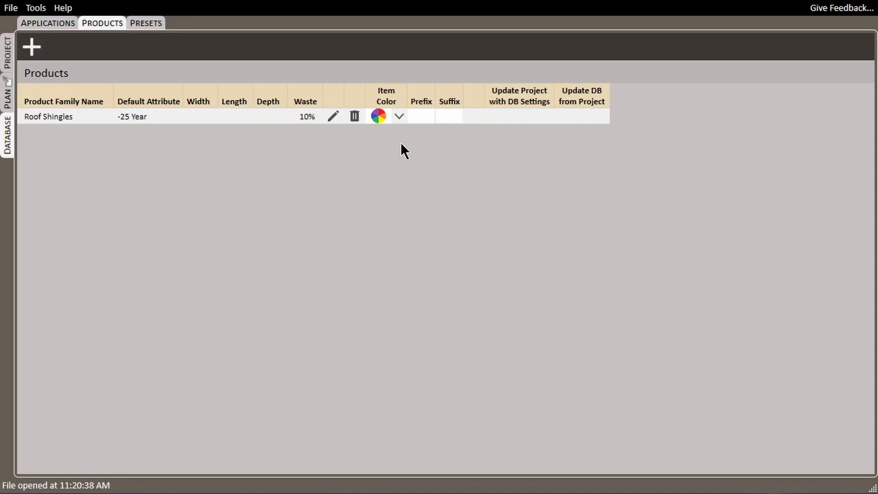
click(399, 118)
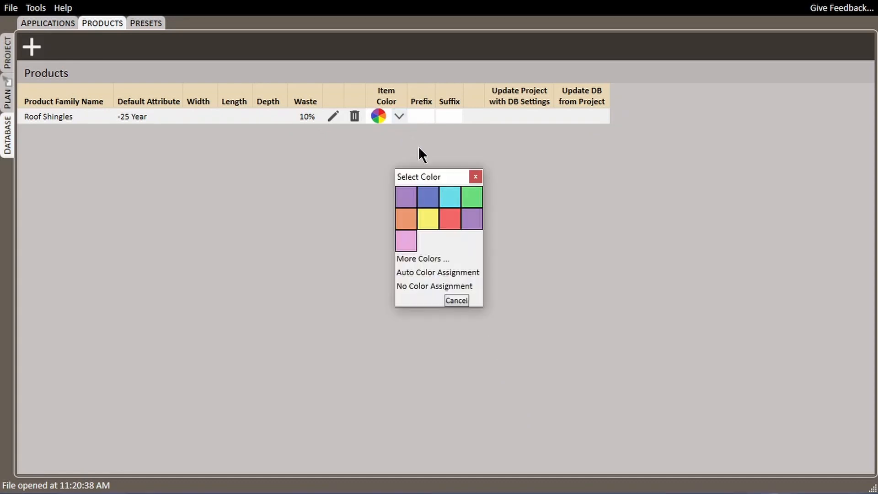
click(473, 219)
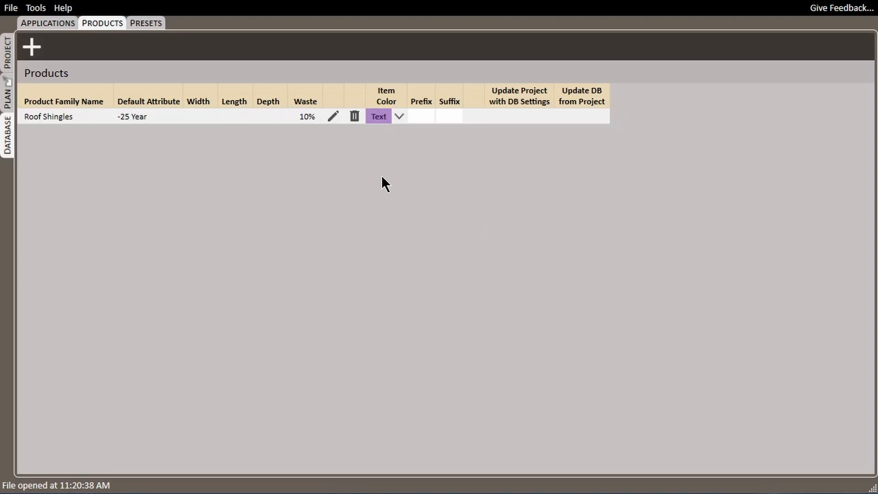
- Add a database product named Drip Edge Flashing and assign it a red item color
click(34, 48)
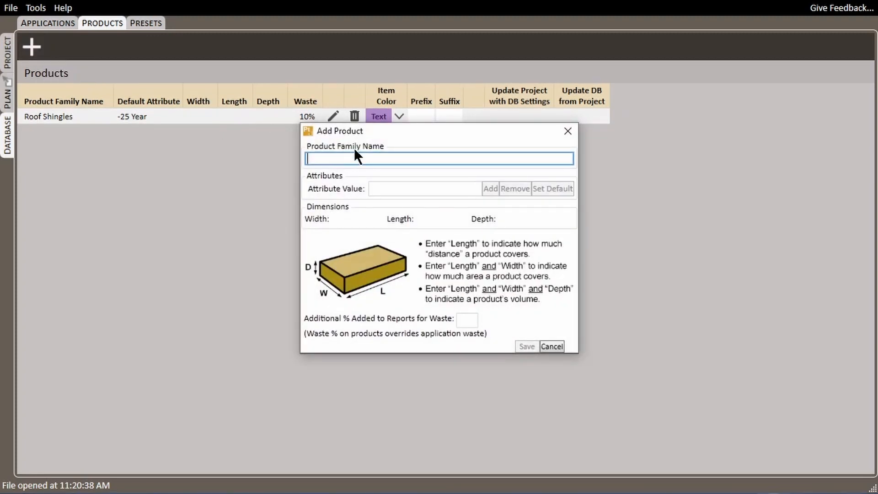
text(Drip Edge F)
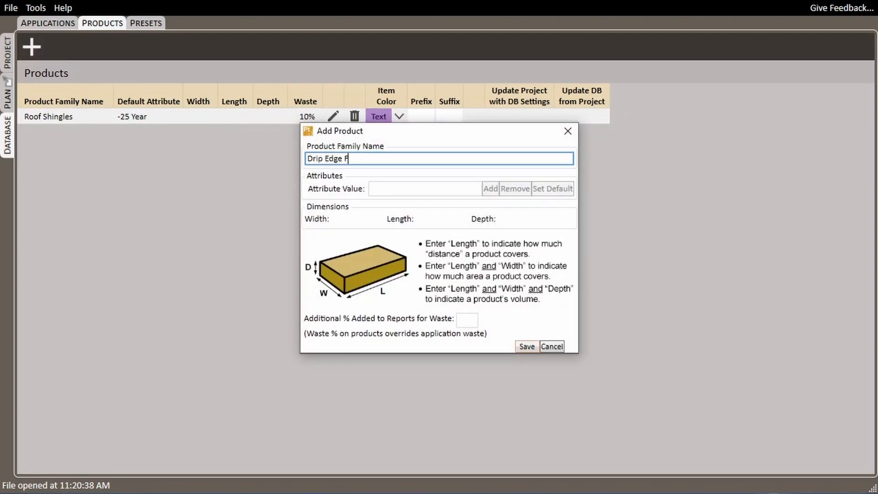
text(lashing)
click(526, 347)
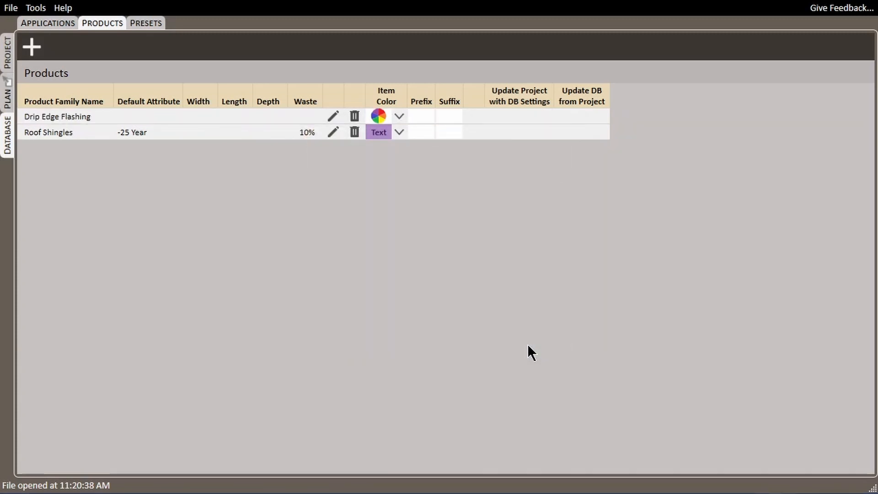
click(400, 117)
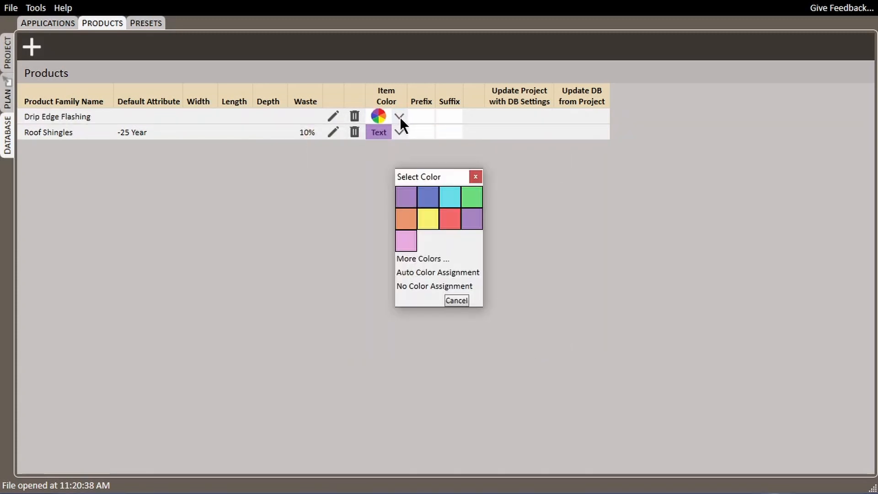
click(450, 220)
- Assign the Drip Edge Flashing product to the Length takeoff item on the roof plan
click(11, 96)
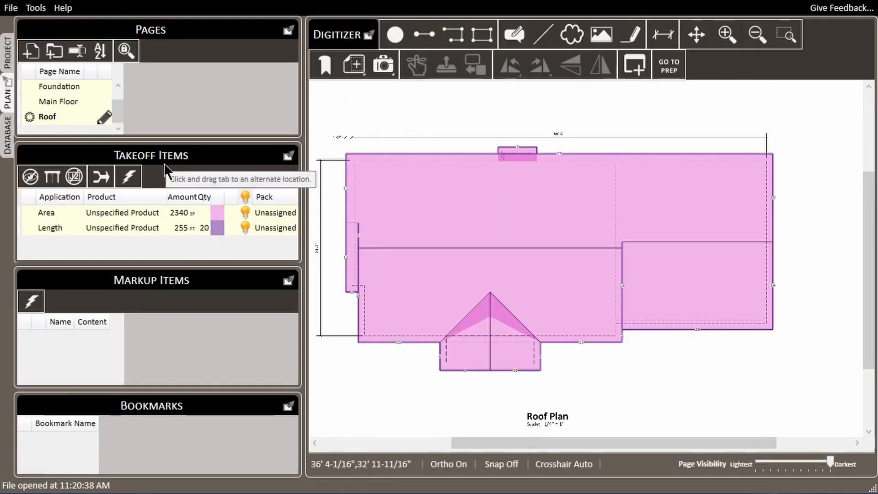
right_click(130, 232)
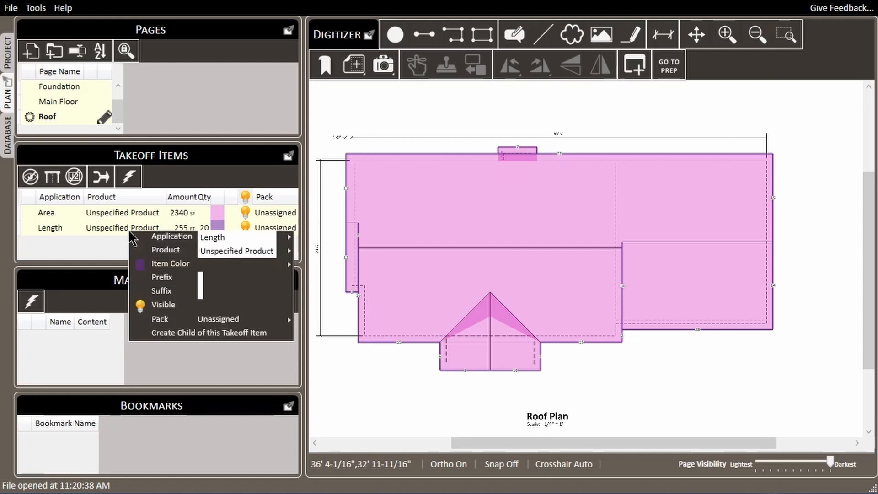
mouse_move(242, 251)
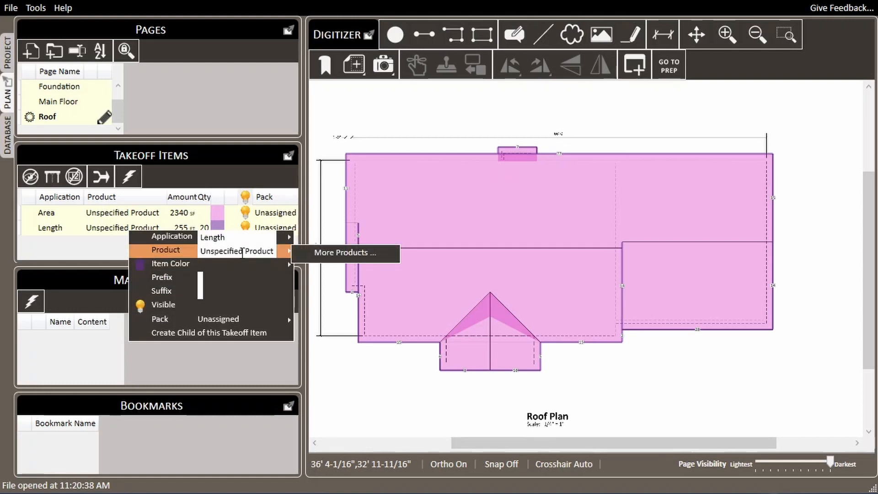
click(330, 253)
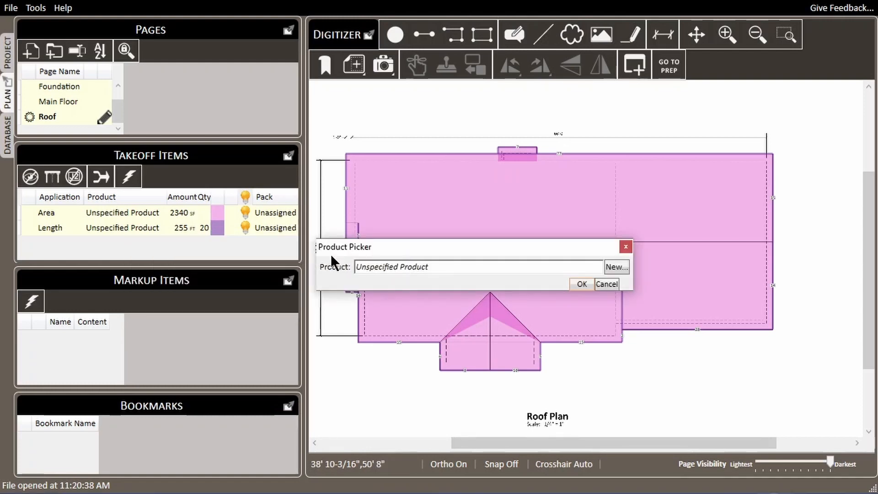
click(380, 266)
click(380, 280)
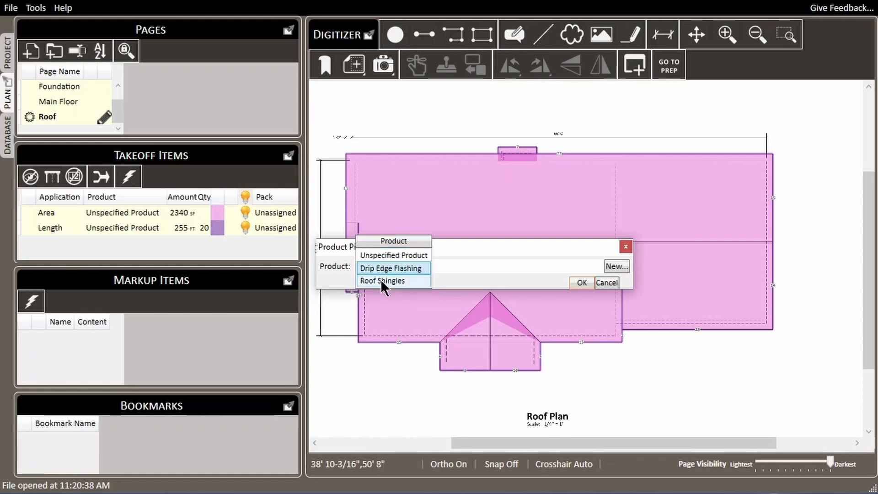
click(575, 284)
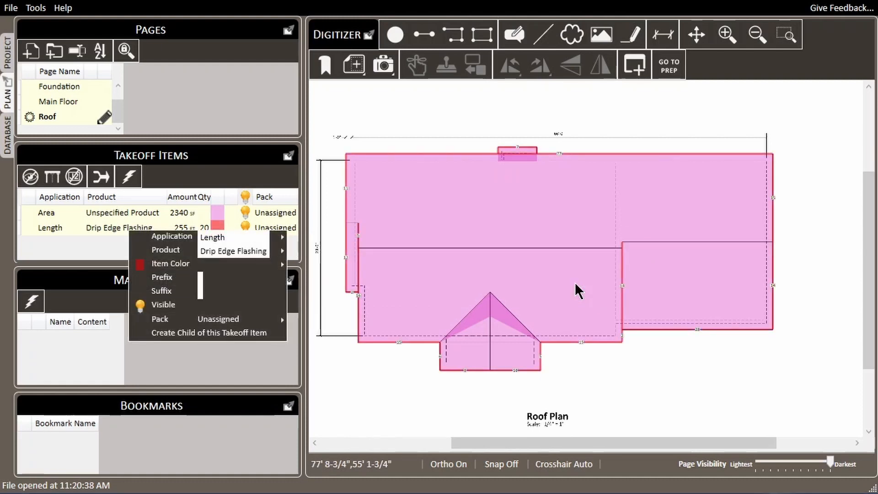
click(589, 382)
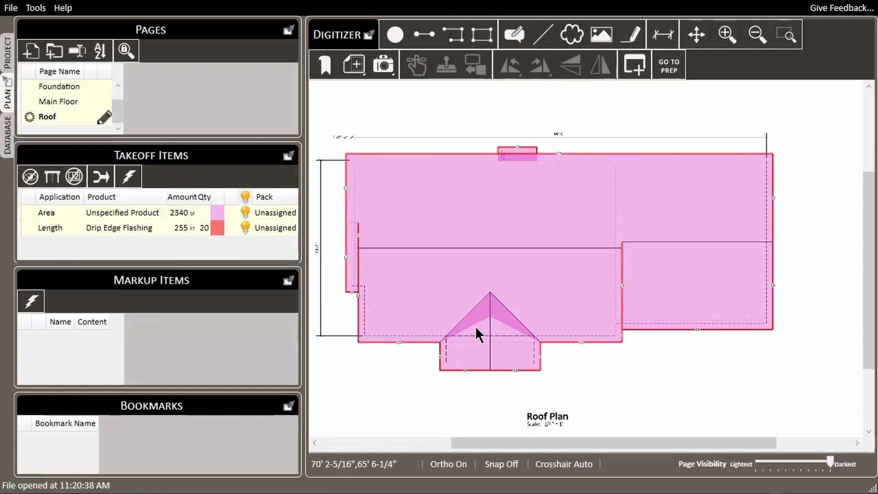
- Assign the Roof Shingles product with the -25 Year attribute to the Area takeoff item
click(141, 210)
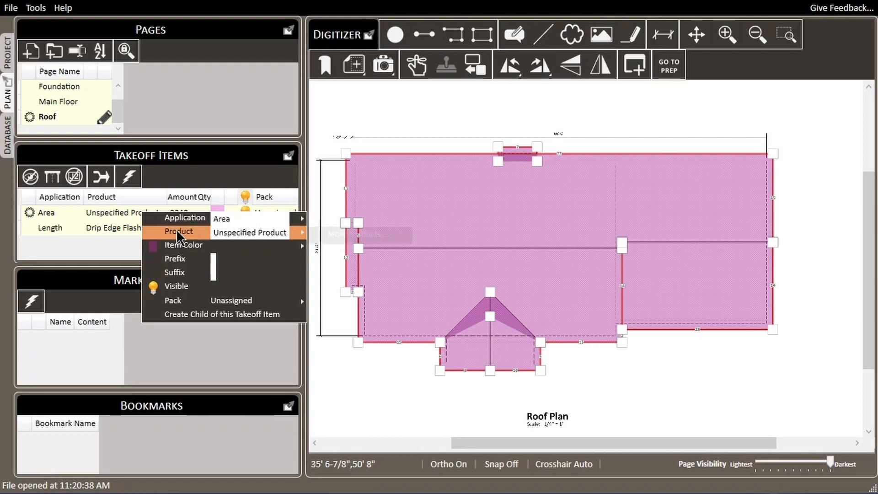
mouse_move(249, 232)
click(360, 235)
click(402, 247)
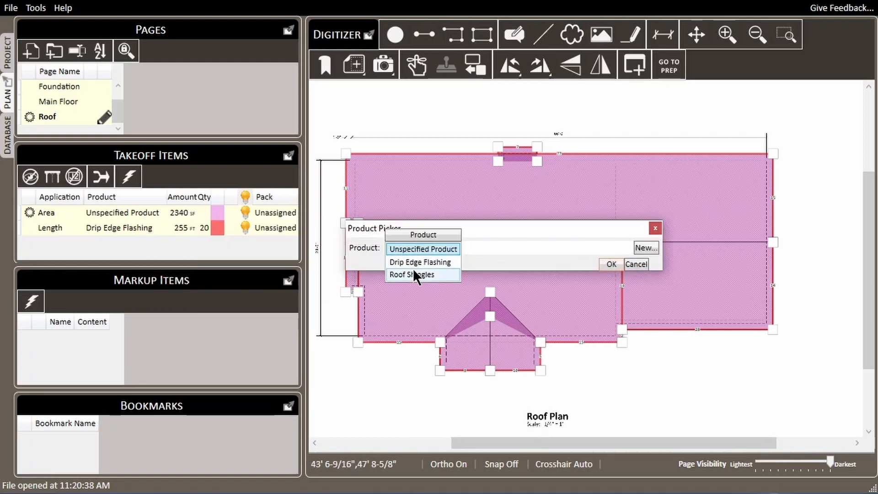
click(413, 268)
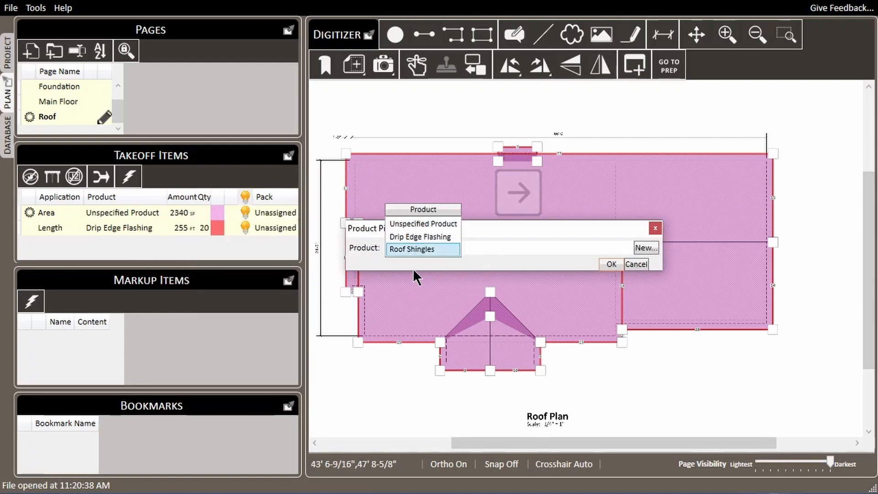
key(Right)
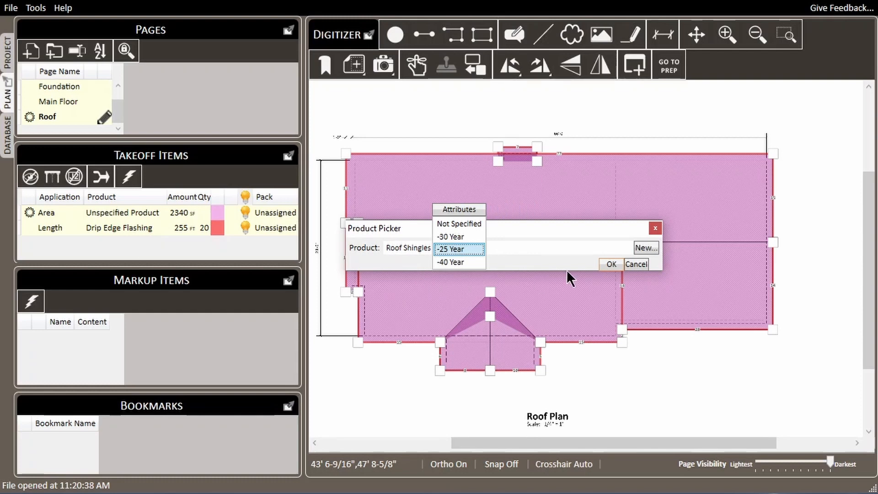
click(610, 264)
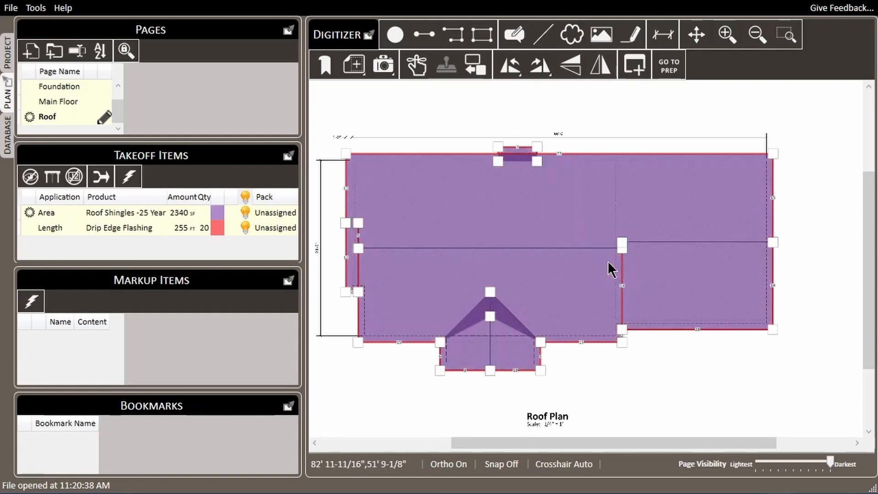
click(614, 372)
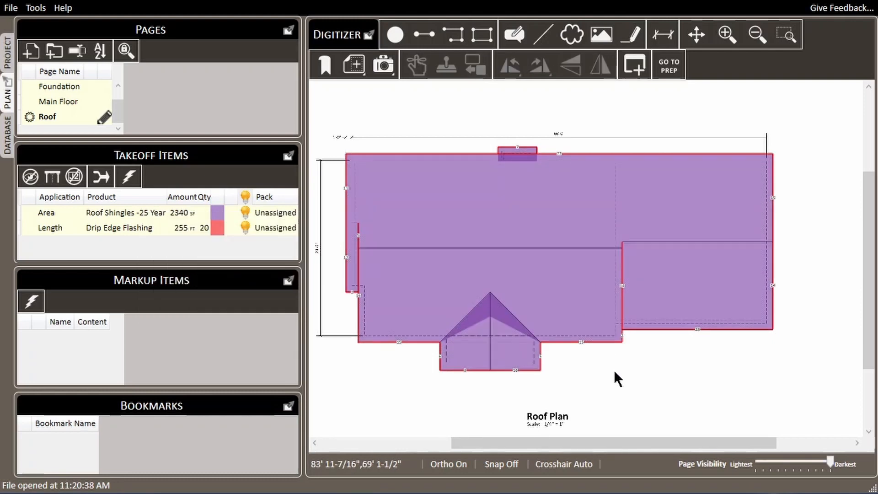
- Check the product quantities in the Itemized List report and close the report
key(alt+Tab)
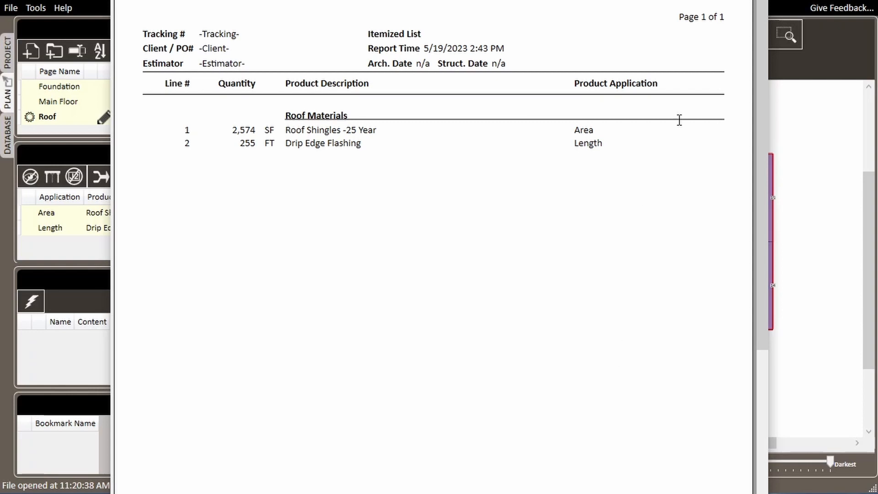
click(756, 1)
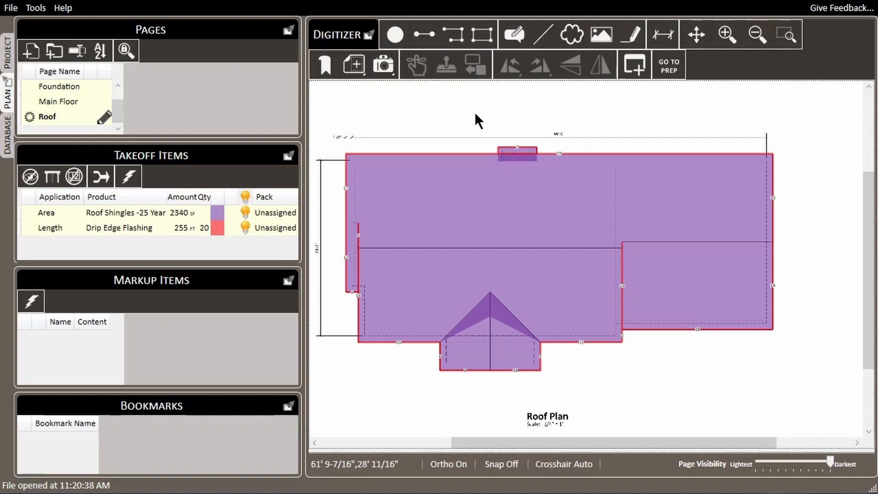
- Edit the Roof Shingles product in the database and set its width and length to 10' each
click(9, 145)
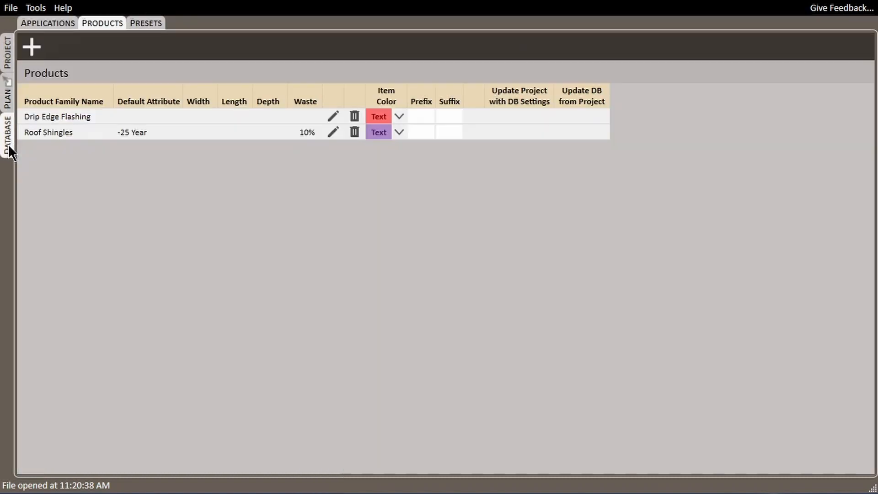
click(333, 132)
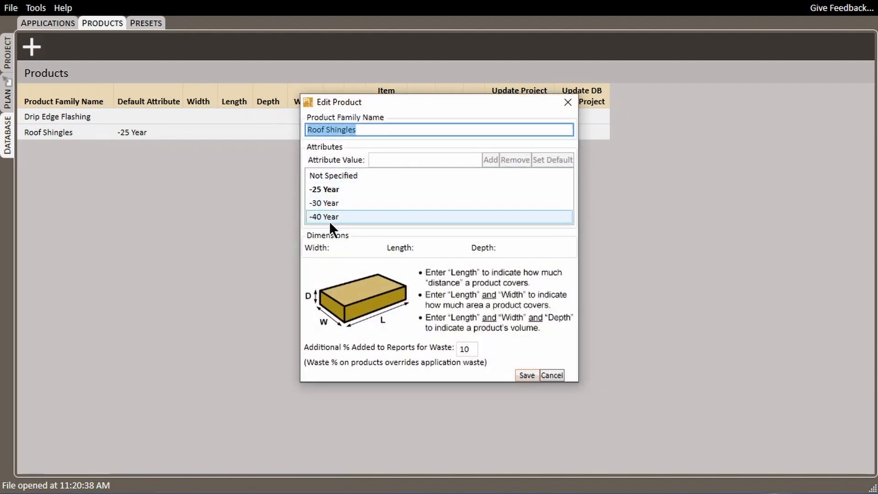
click(343, 248)
text(10)
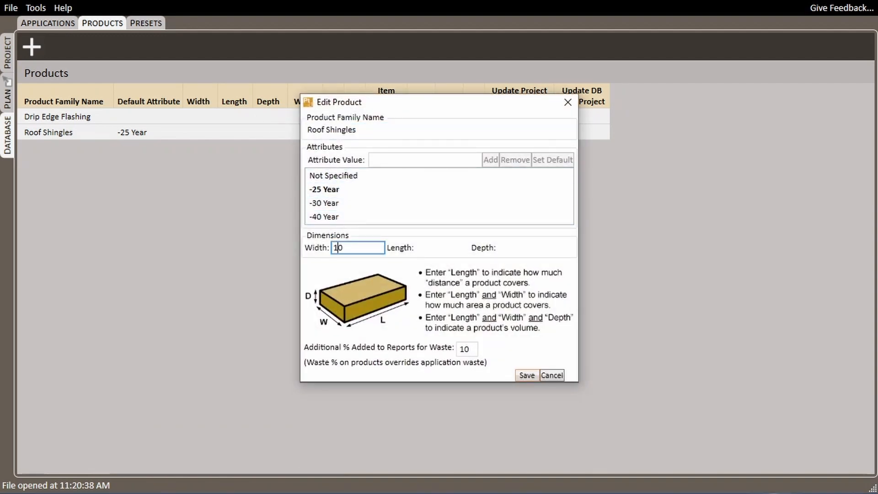
key(Tab)
text(10)
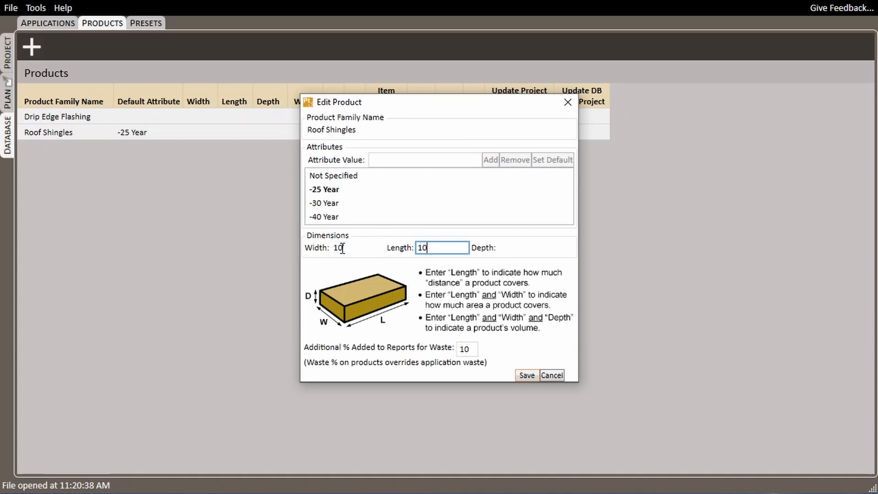
- Rename the product family to Squares of Roof Shingles and save the product
click(307, 130)
text(Square)
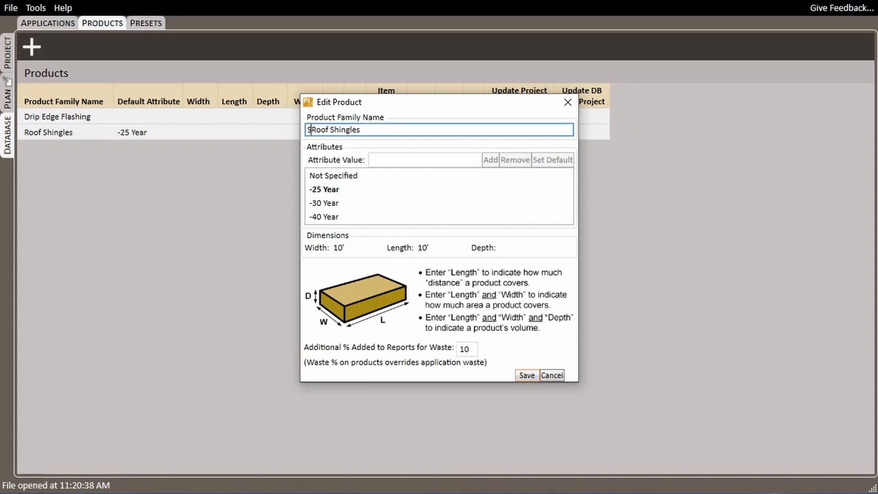
text(s of)
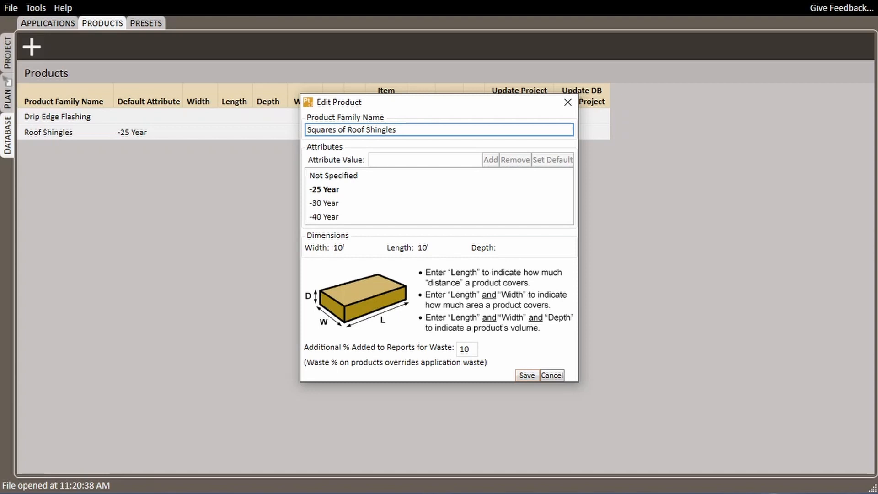
click(521, 375)
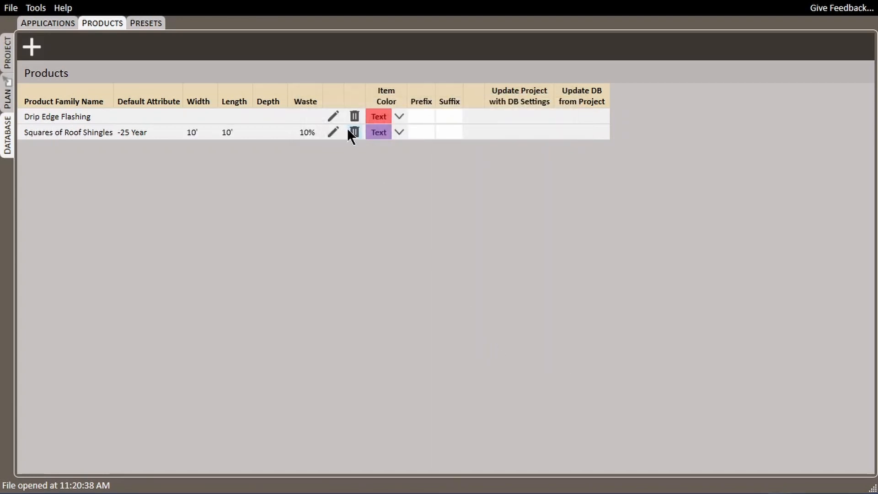
- Set the Drip Edge Flashing product's width to 3" and length to 10', and save it
click(333, 117)
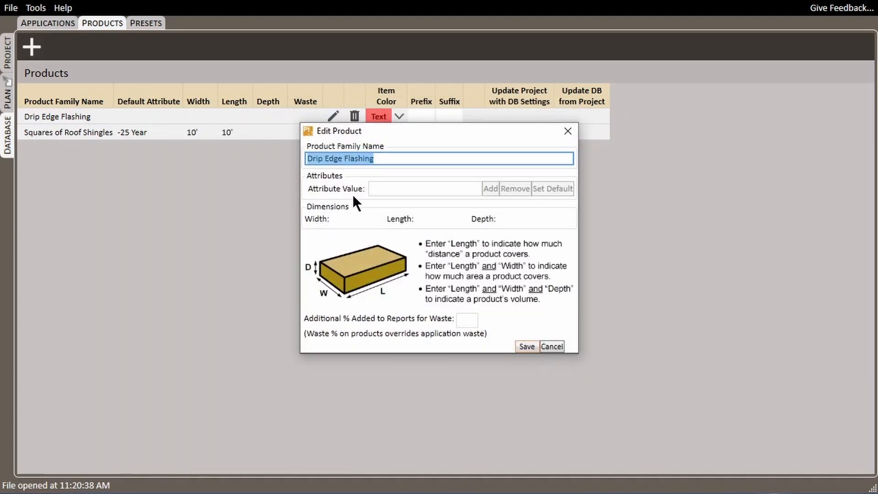
click(352, 215)
text(3")
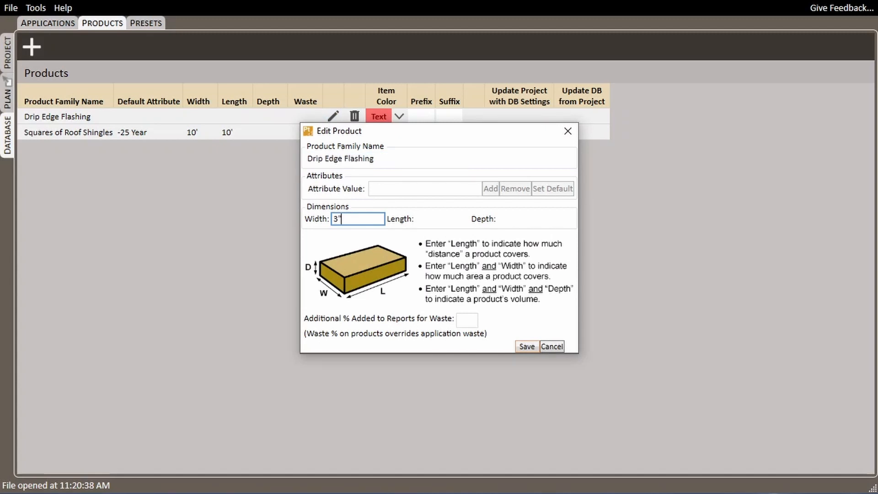
key(Tab)
text(10')
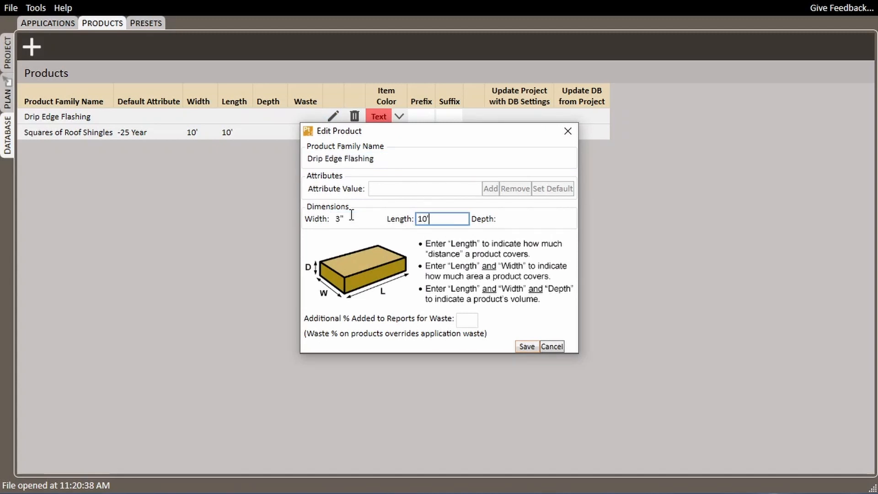
click(525, 347)
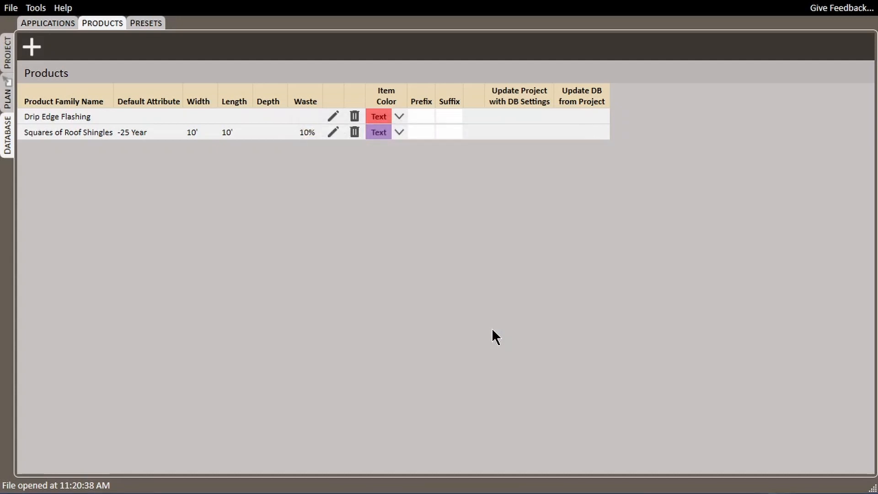